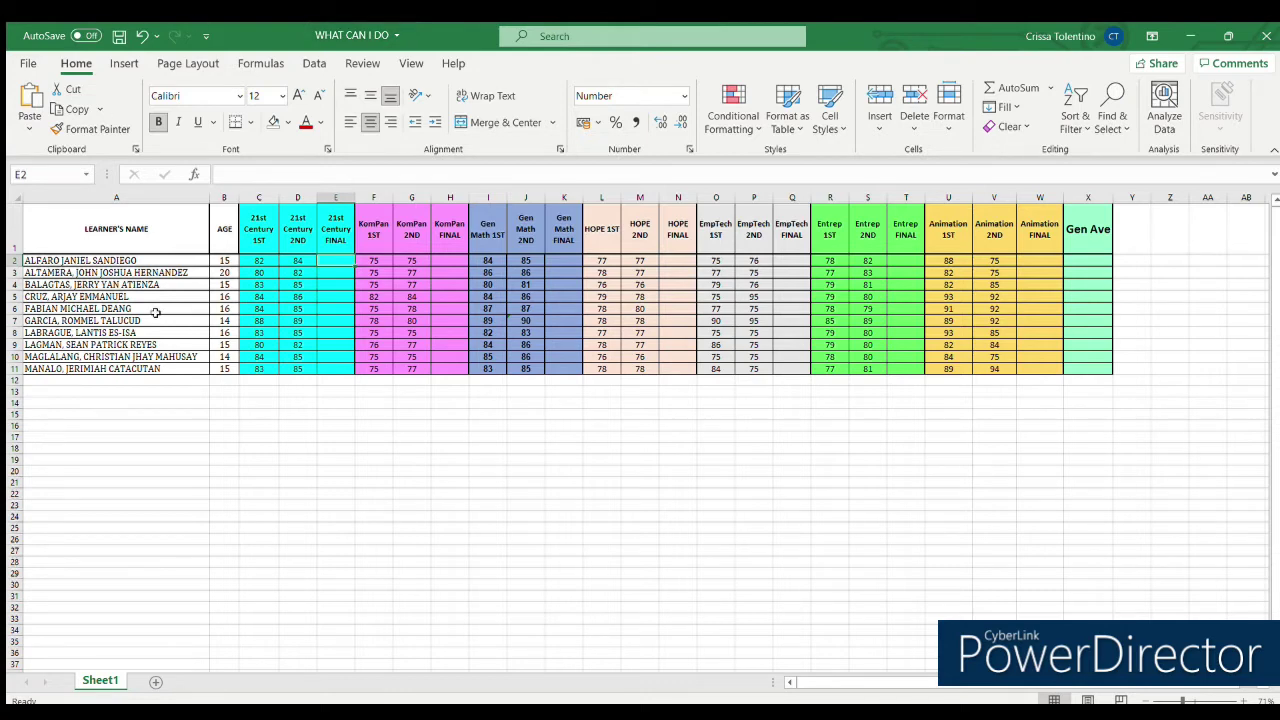
{"action": "left_click", "coordinate": [116, 198]}
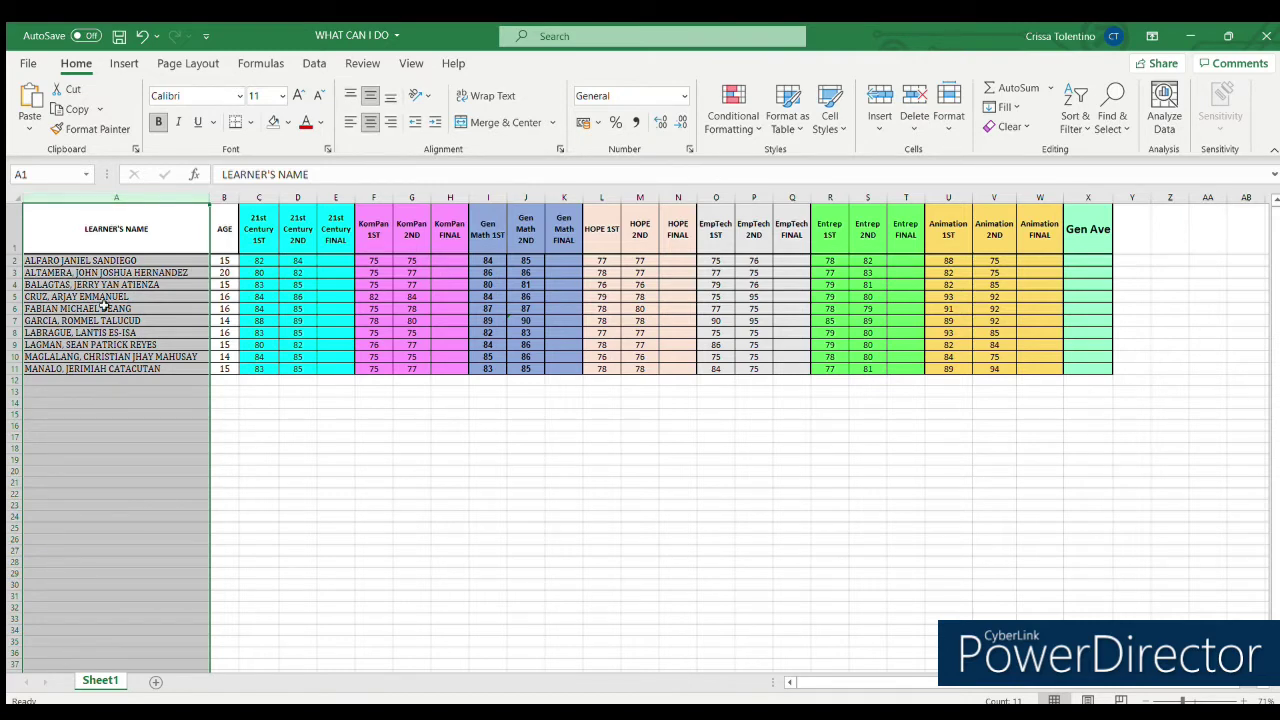
{"action": "left_click", "coordinate": [18, 232]}
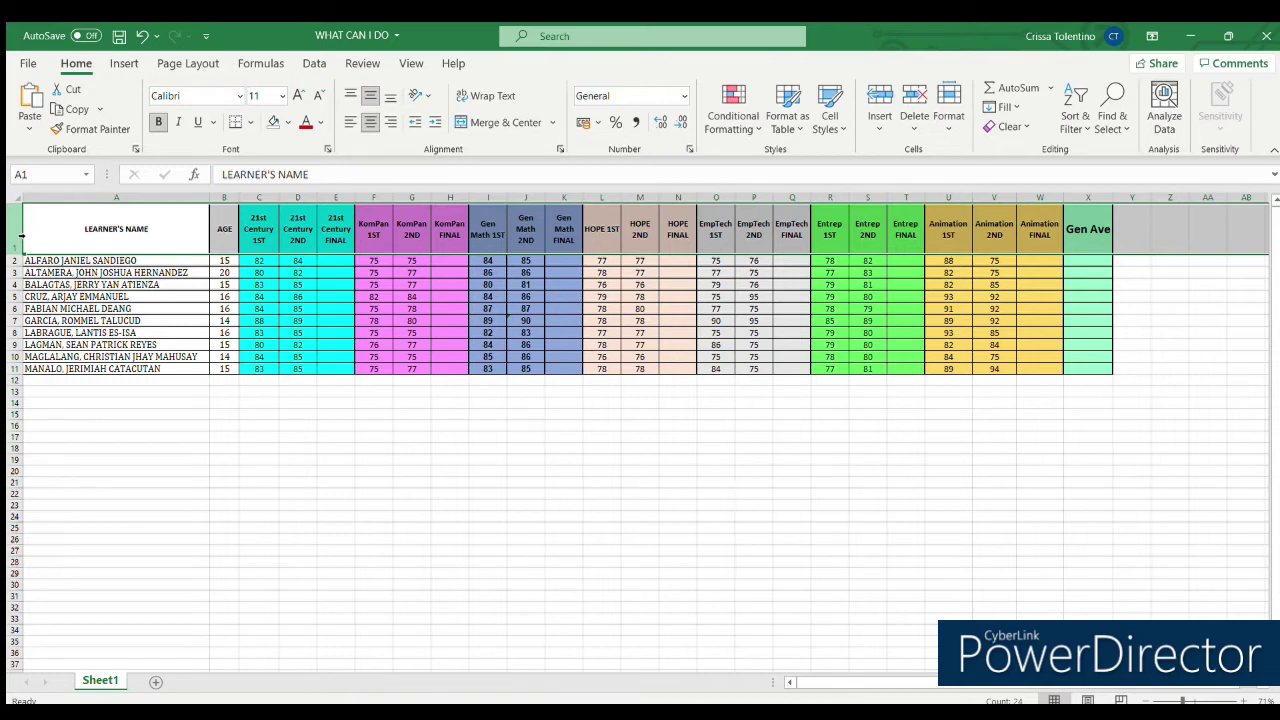
{"action": "left_click", "coordinate": [142, 203]}
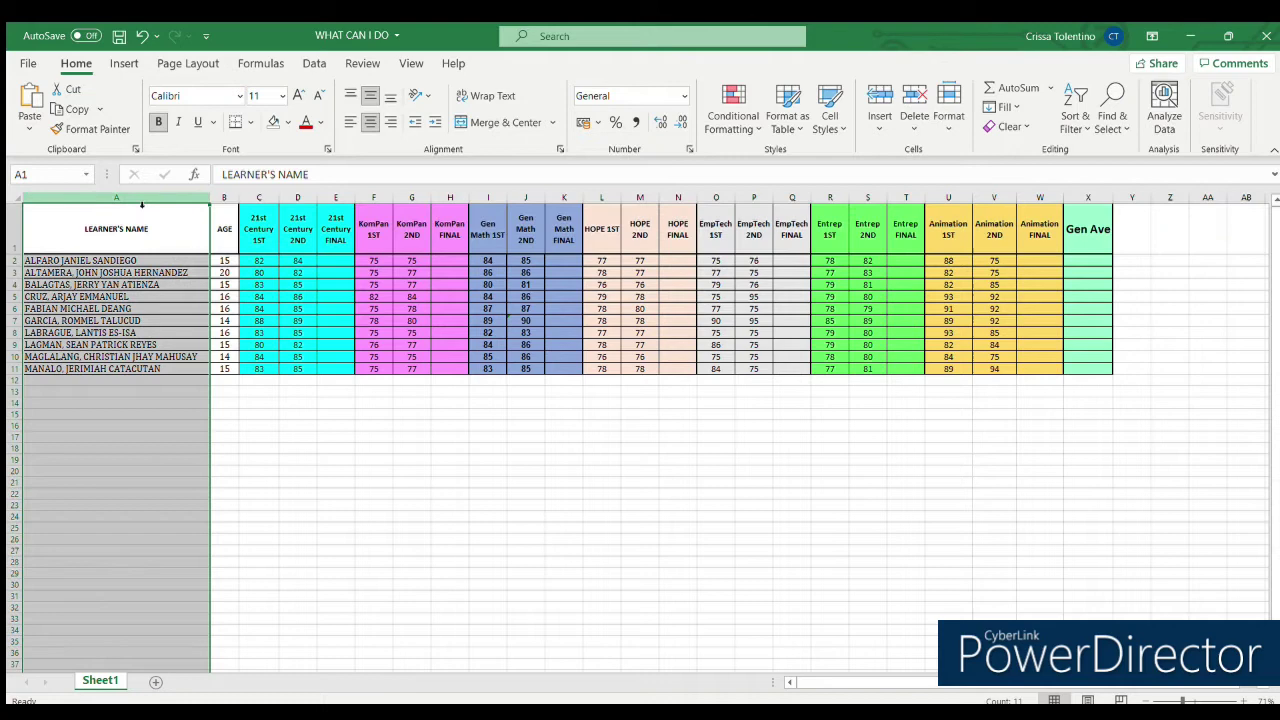
{"action": "left_click", "coordinate": [228, 198]}
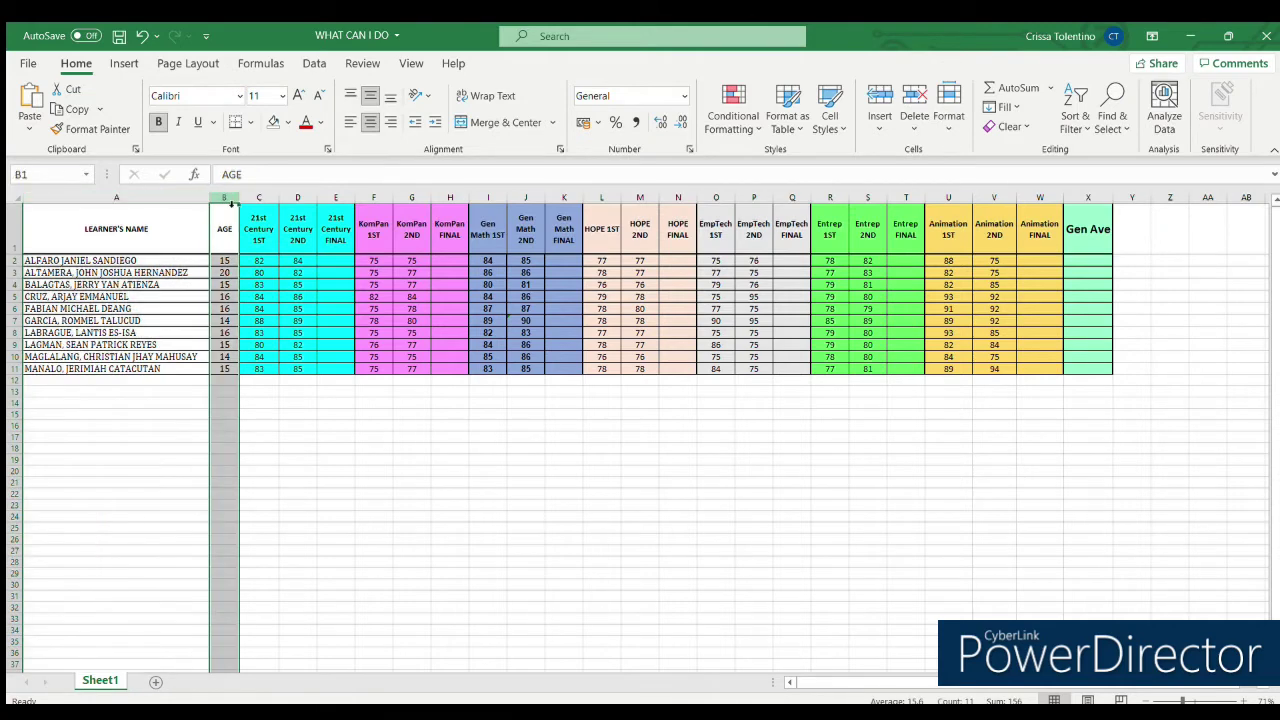
{"action": "left_click", "coordinate": [263, 203]}
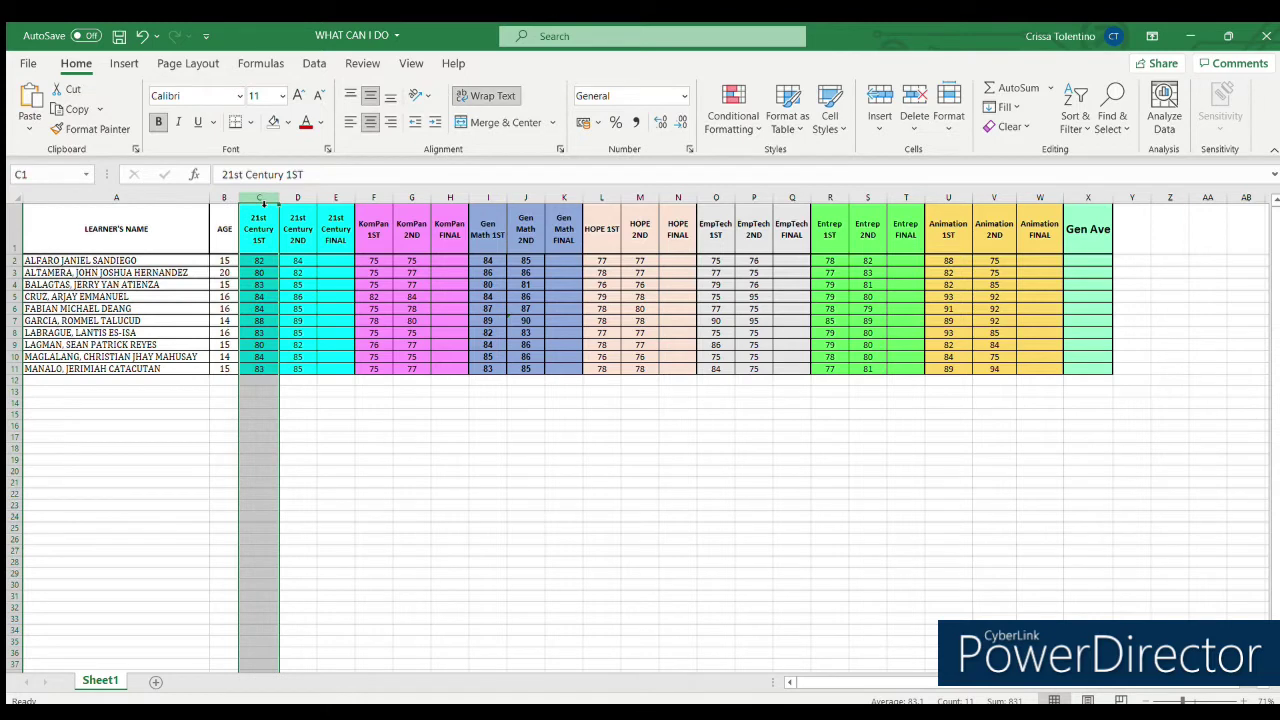
{"action": "left_click_drag", "start_coordinate": [263, 203], "coordinate": [337, 203]}
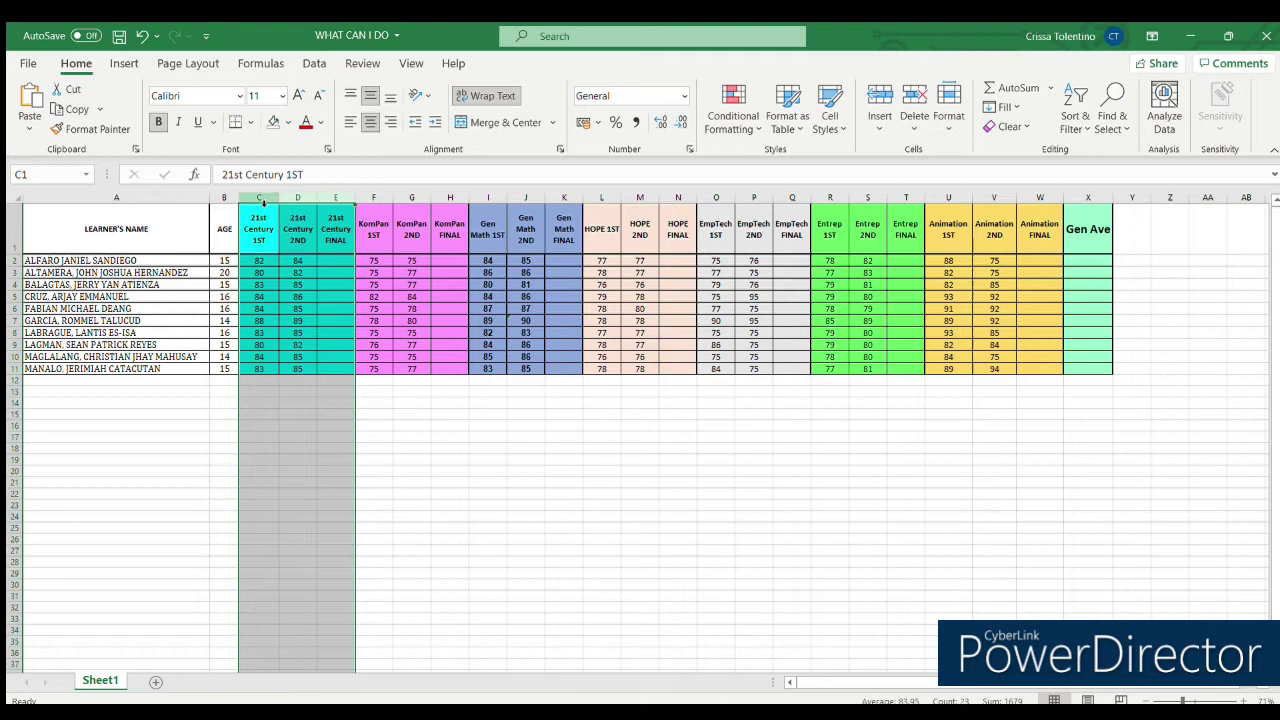
{"action": "left_click_drag", "start_coordinate": [373, 200], "coordinate": [430, 208]}
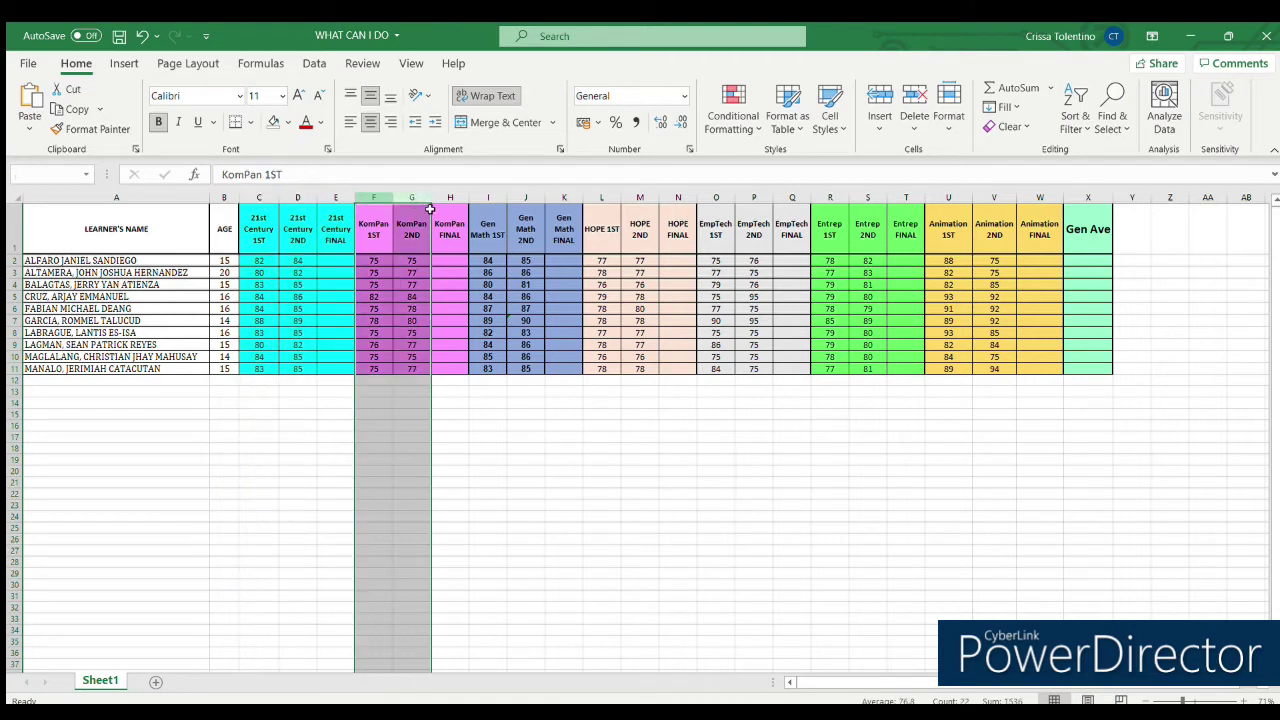
{"action": "left_click", "coordinate": [487, 198]}
{"action": "left_click_drag", "start_coordinate": [485, 198], "coordinate": [564, 200]}
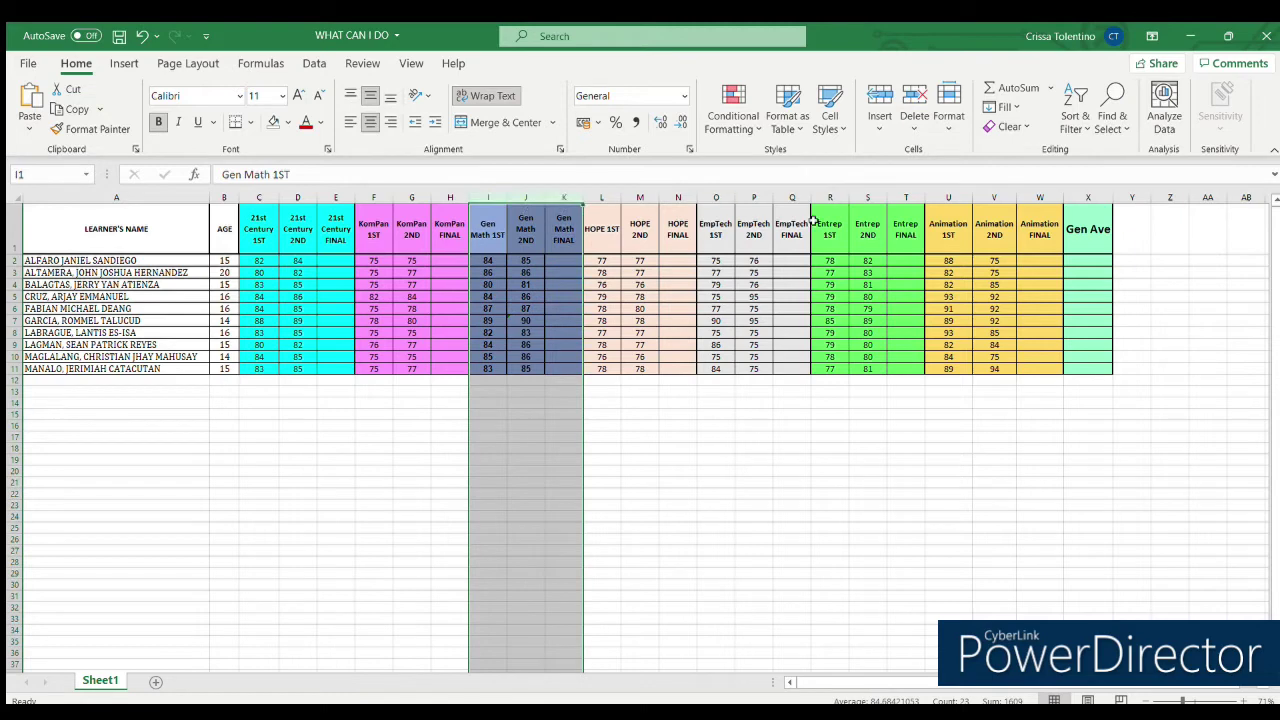
{"action": "left_click", "coordinate": [868, 414]}
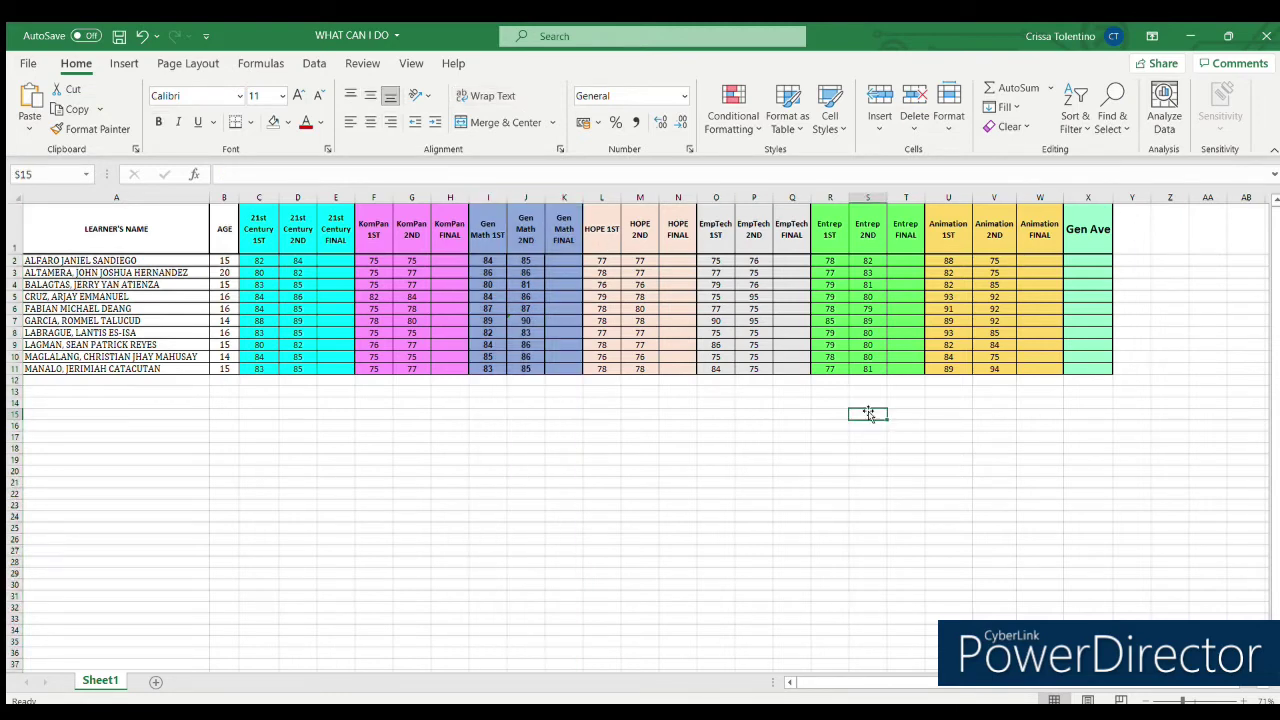
{"action": "left_click", "coordinate": [230, 262]}
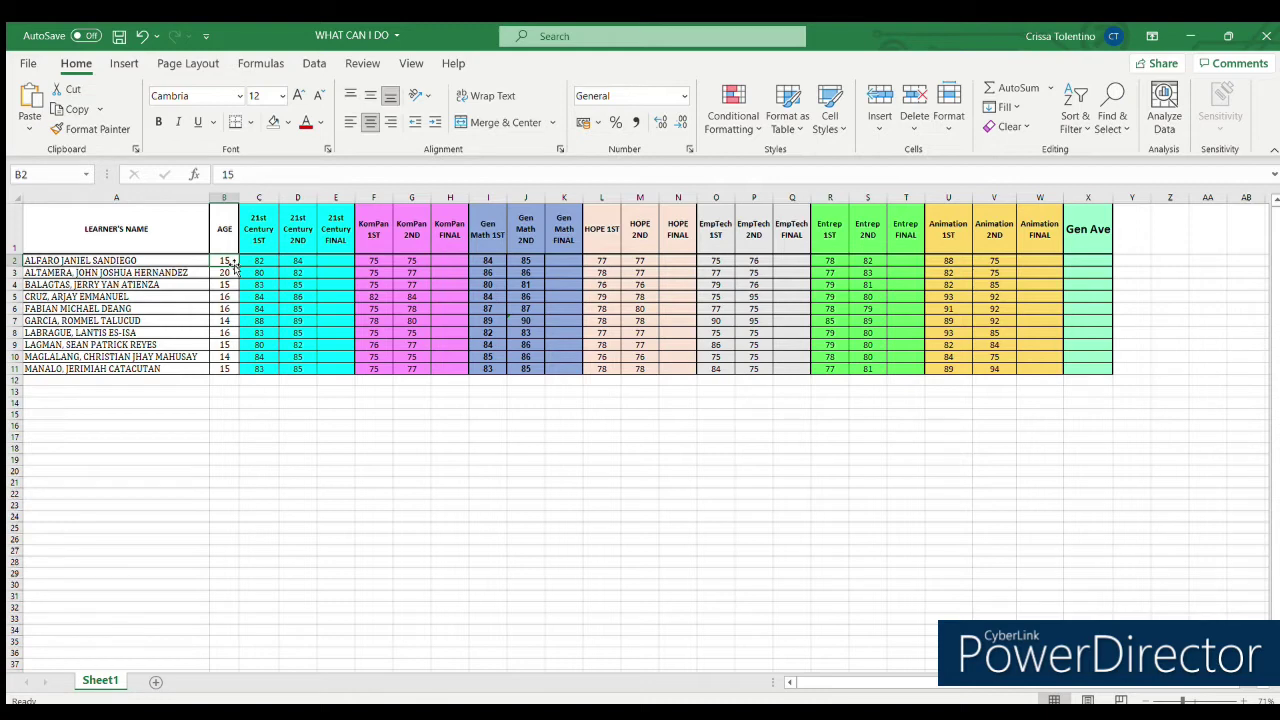
{"action": "key", "text": "Right"}
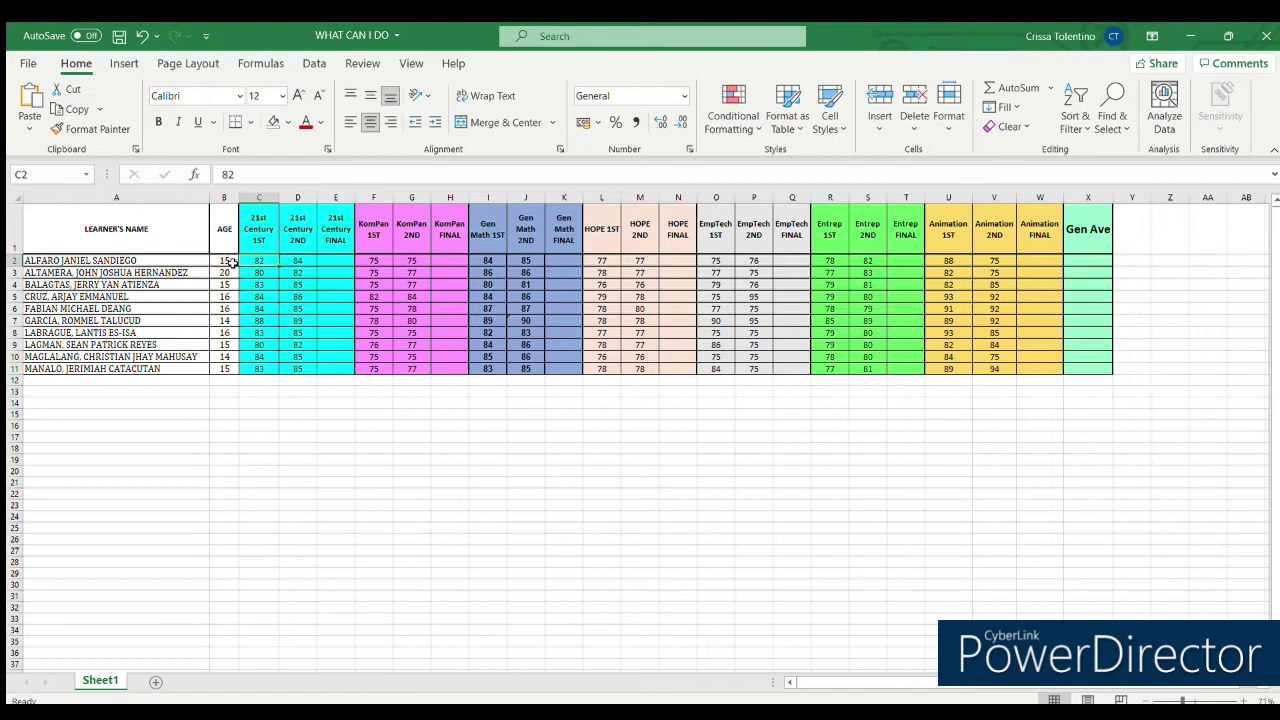
{"action": "key", "text": "Down"}
{"action": "key", "text": "Down"}
{"action": "key", "text": "Down"}
{"action": "key", "text": "Down"}
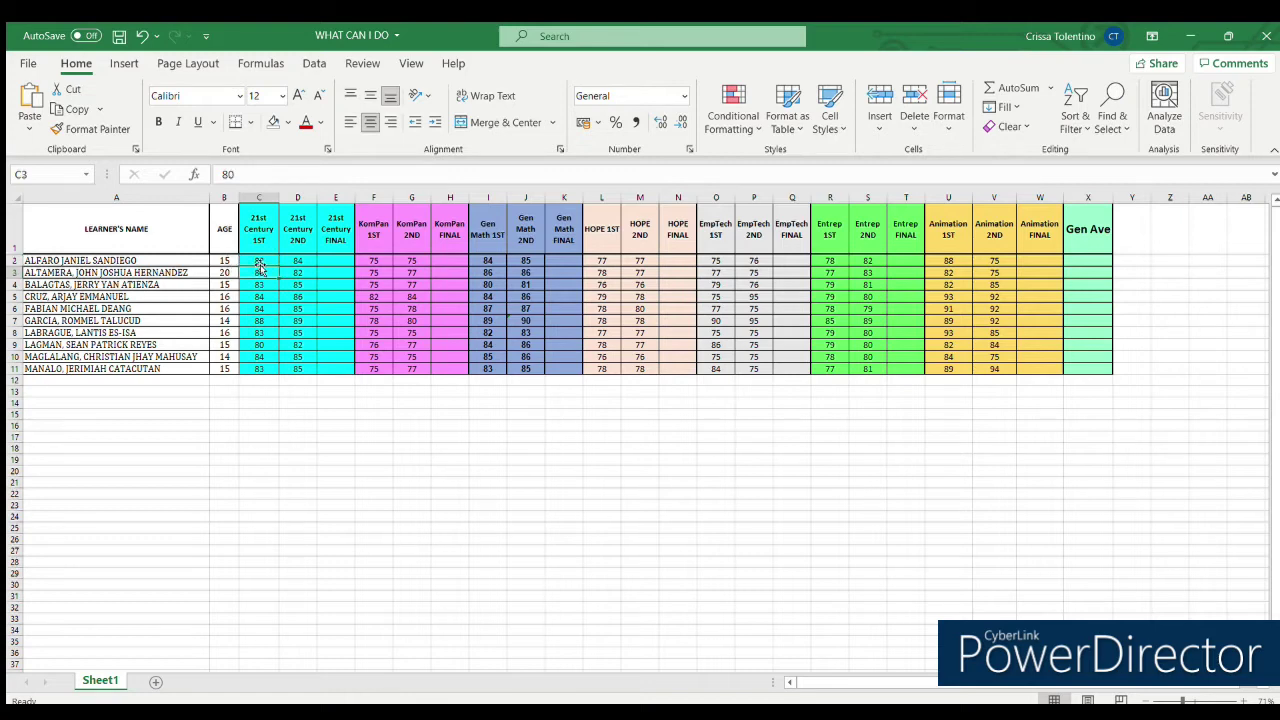
{"action": "key", "text": "Down"}
{"action": "key", "text": "Down"}
{"action": "key", "text": "Down"}
{"action": "key", "text": "Down"}
{"action": "key", "text": "Down"}
{"action": "key", "text": "Right"}
{"action": "key", "text": "Right"}
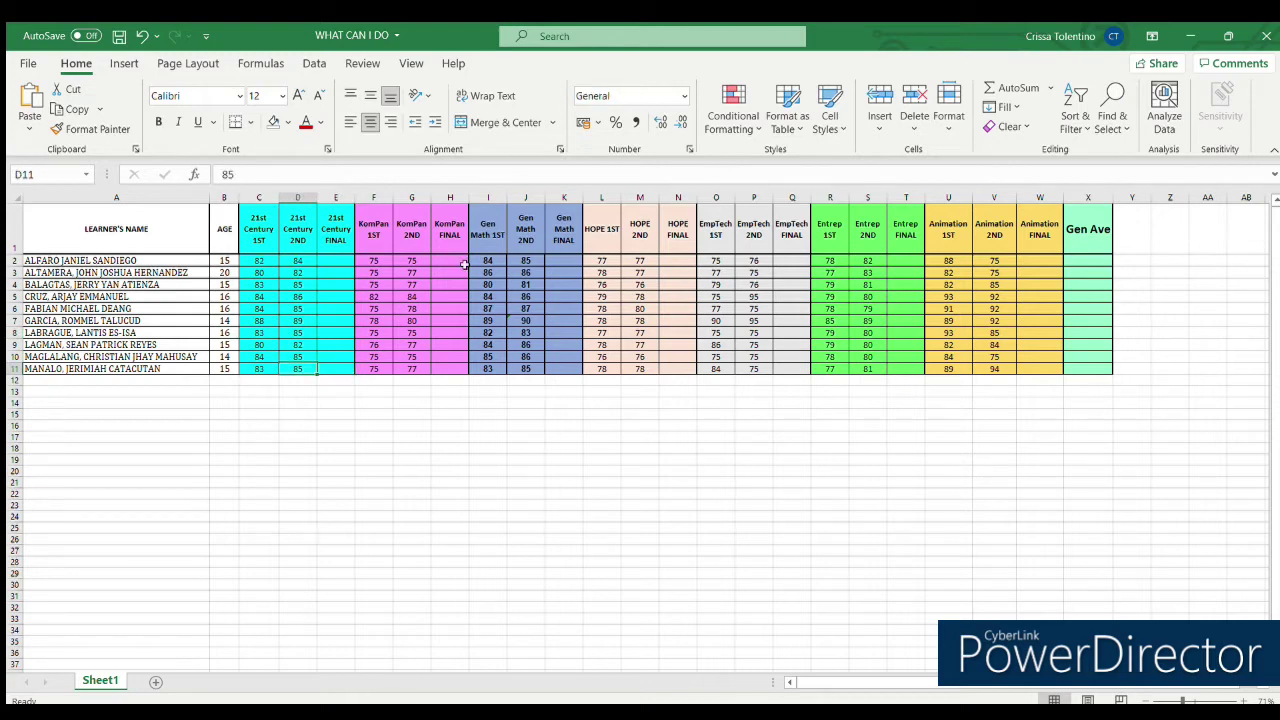
{"action": "left_click", "coordinate": [383, 272]}
{"action": "left_click", "coordinate": [486, 265]}
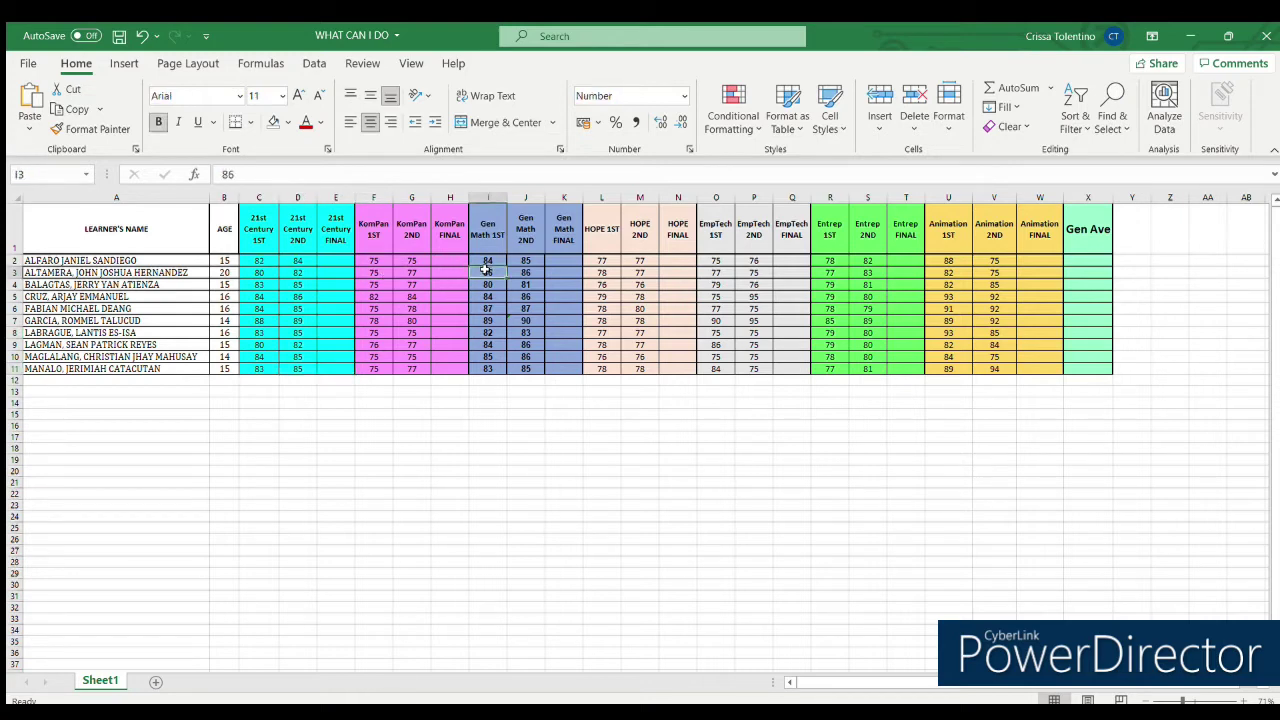
{"action": "left_click", "coordinate": [609, 260]}
{"action": "left_click", "coordinate": [712, 261]}
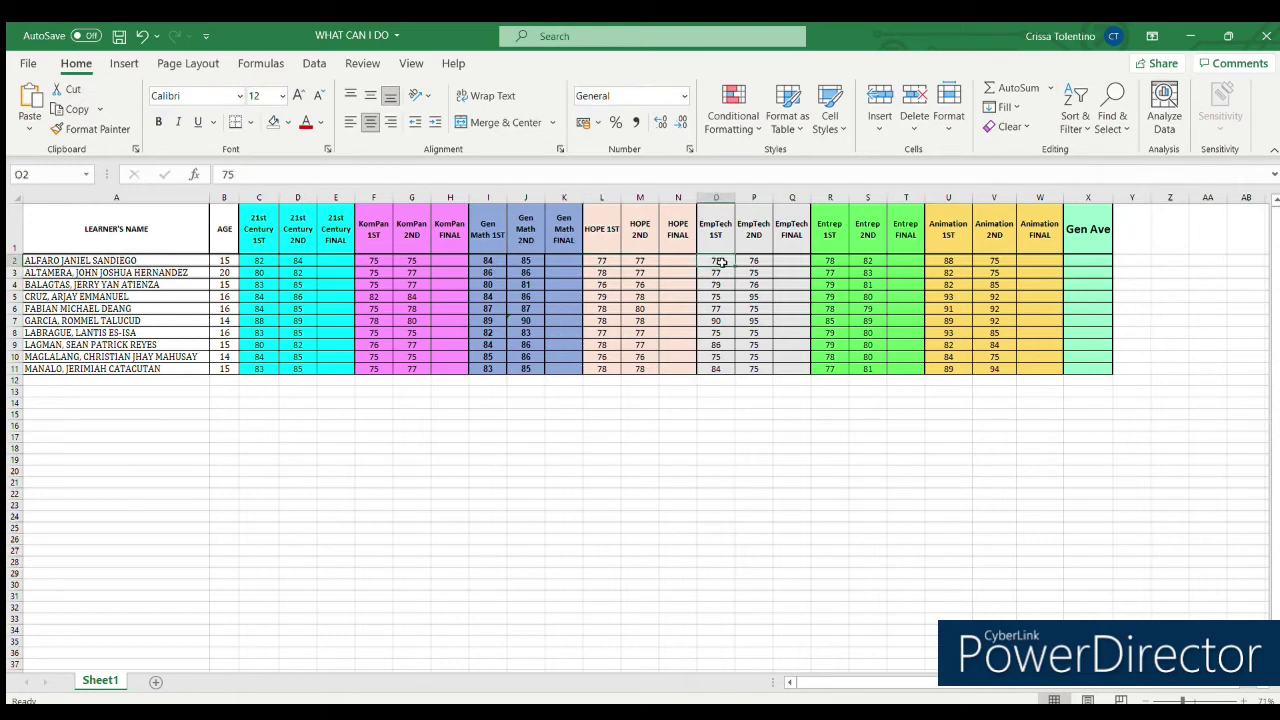
{"action": "left_click", "coordinate": [829, 272]}
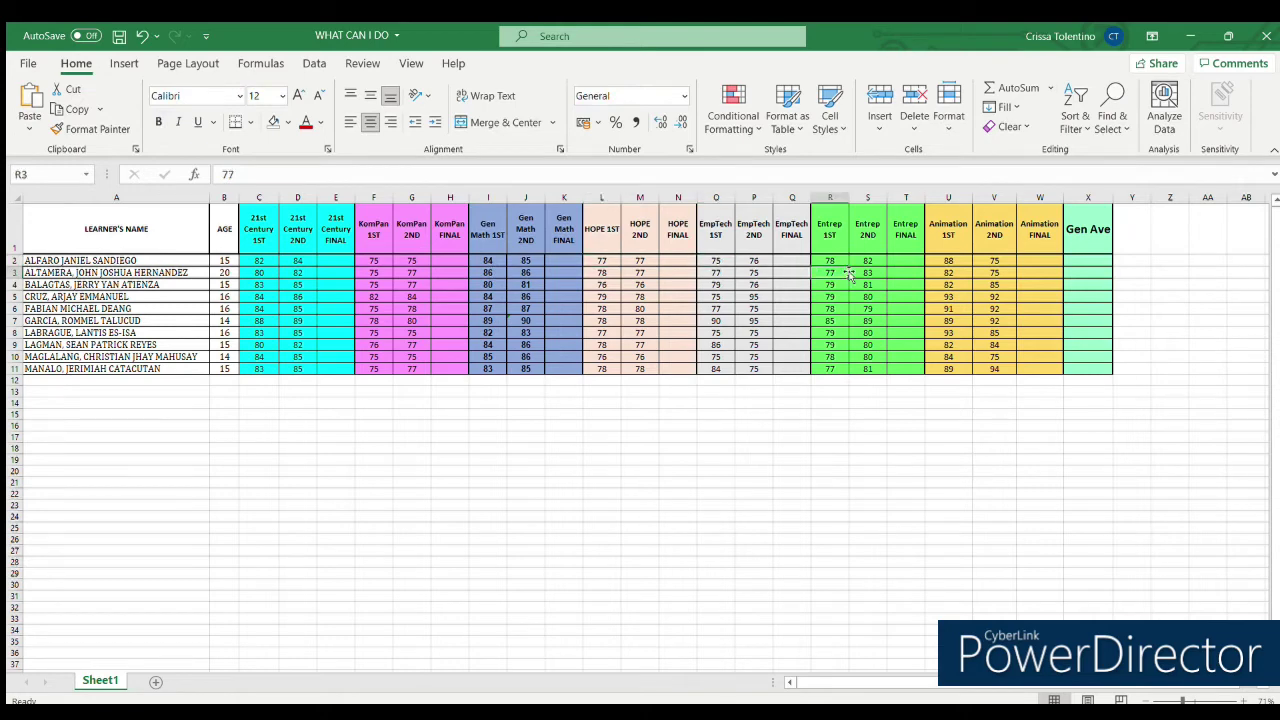
{"action": "left_click", "coordinate": [339, 260]}
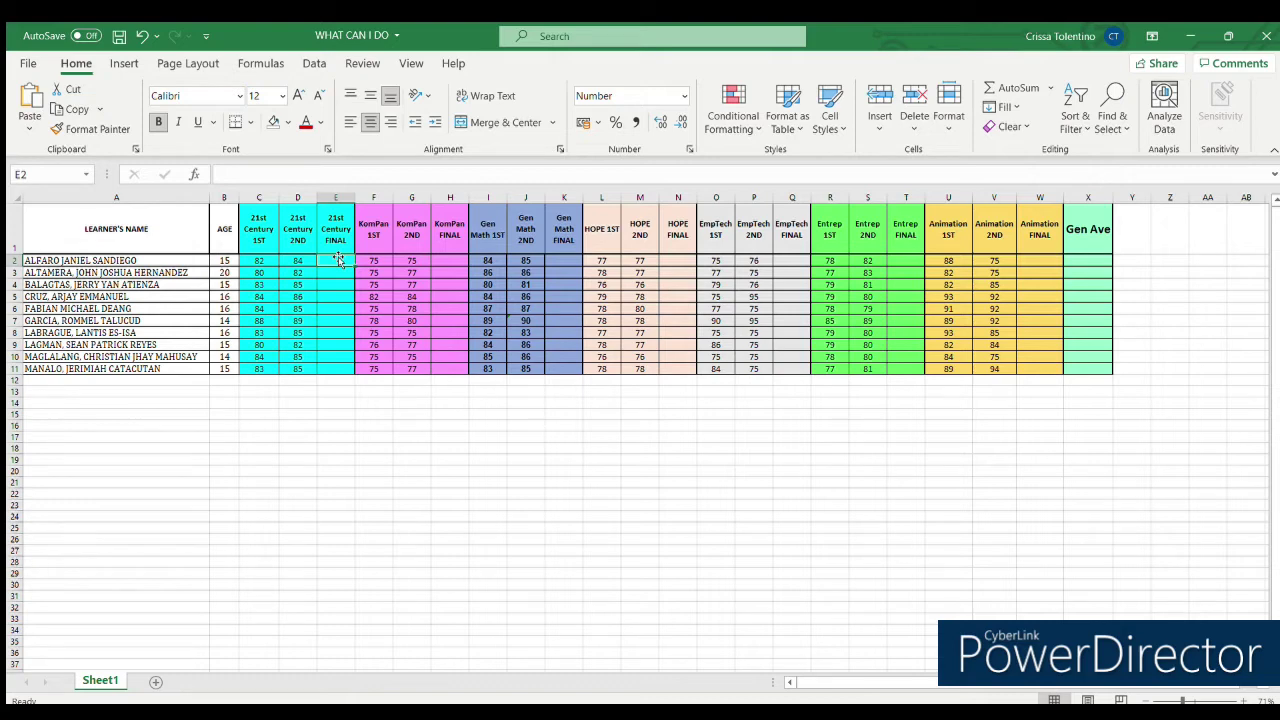
Step: Cancel the stray '=' entry and scroll back to the top-left of the grade table
{"action": "type", "text": "="}
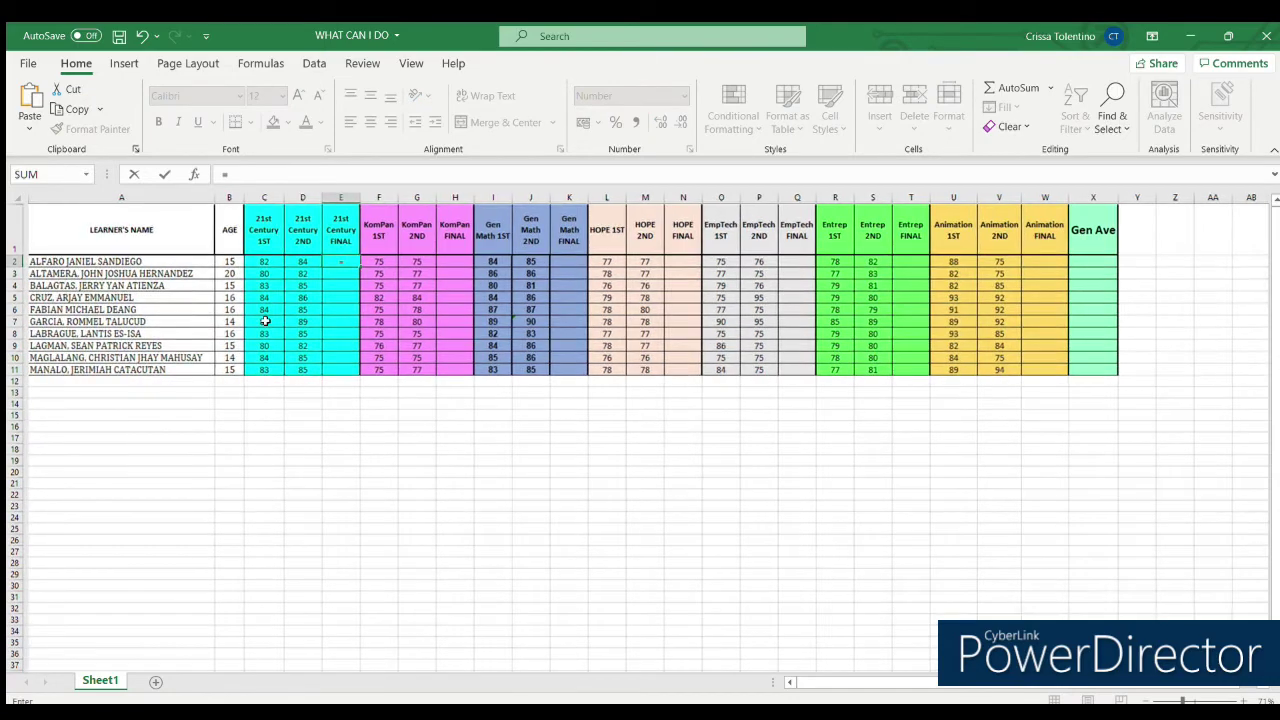
{"action": "key", "text": "Escape"}
{"action": "left_click", "coordinate": [413, 496]}
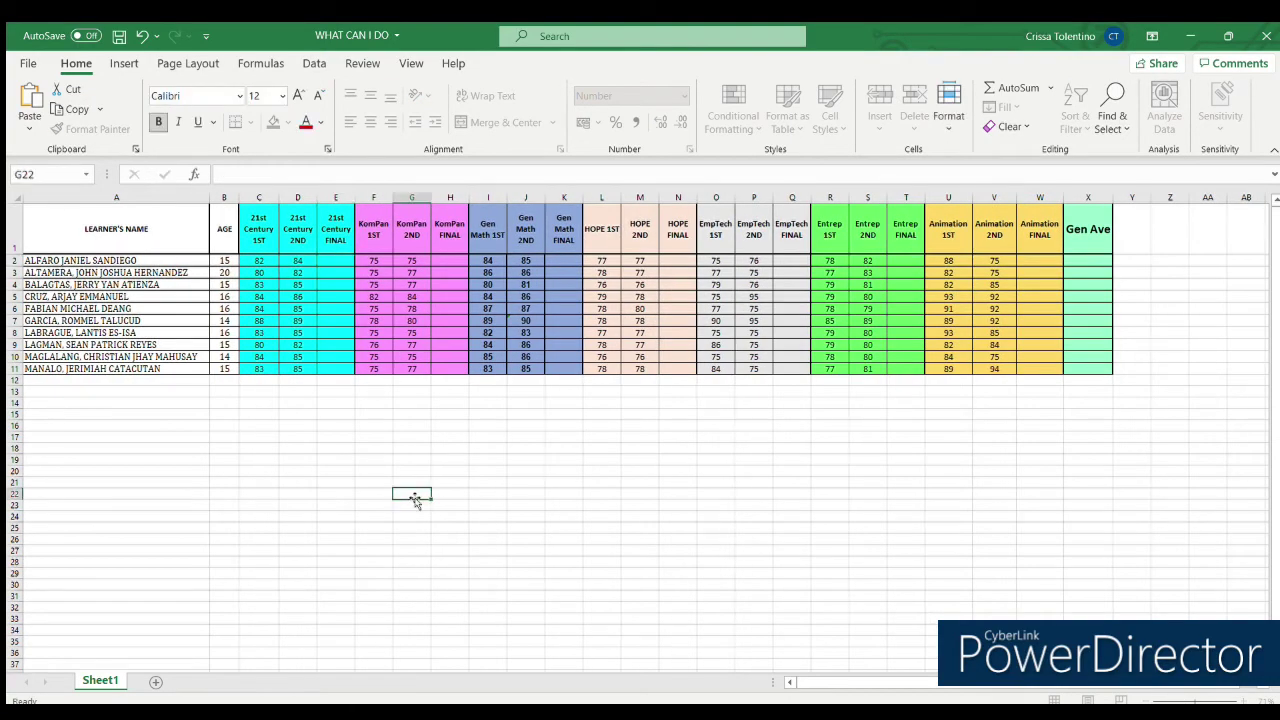
{"action": "scroll", "coordinate": [295, 459], "scroll_direction": "up", "scroll_amount": 3}
{"action": "scroll", "coordinate": [295, 459], "scroll_direction": "left", "scroll_amount": 1}
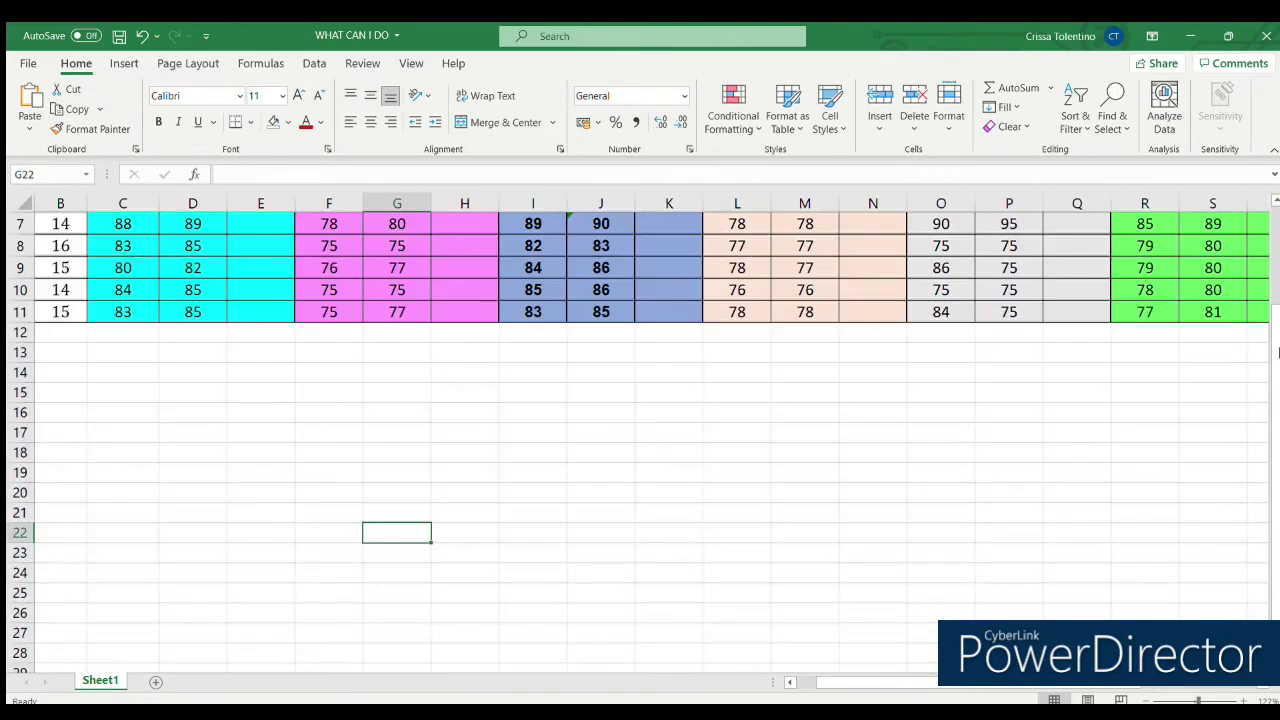
{"action": "scroll", "coordinate": [640, 440], "scroll_direction": "up", "scroll_amount": 2}
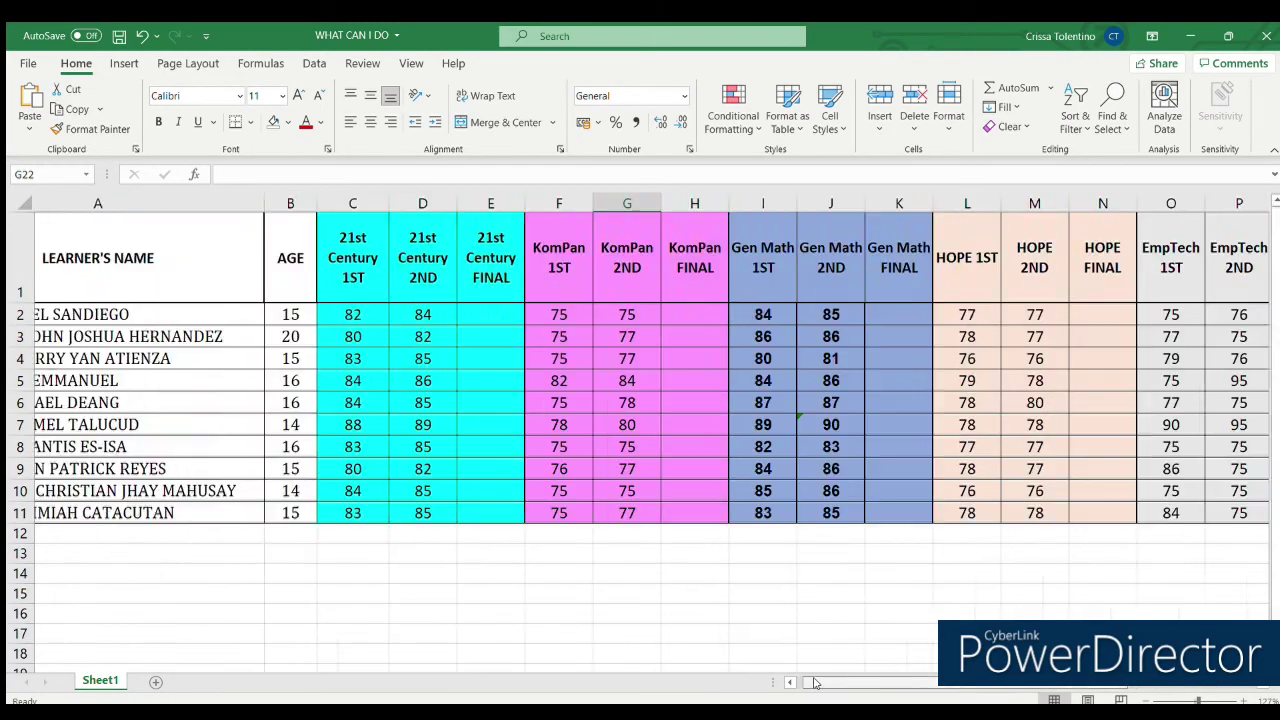
{"action": "scroll", "coordinate": [893, 685], "scroll_direction": "left", "scroll_amount": 3}
Step: Begin the formula =(C2 in 21st Century FINAL cell E2
{"action": "left_click", "coordinate": [592, 312]}
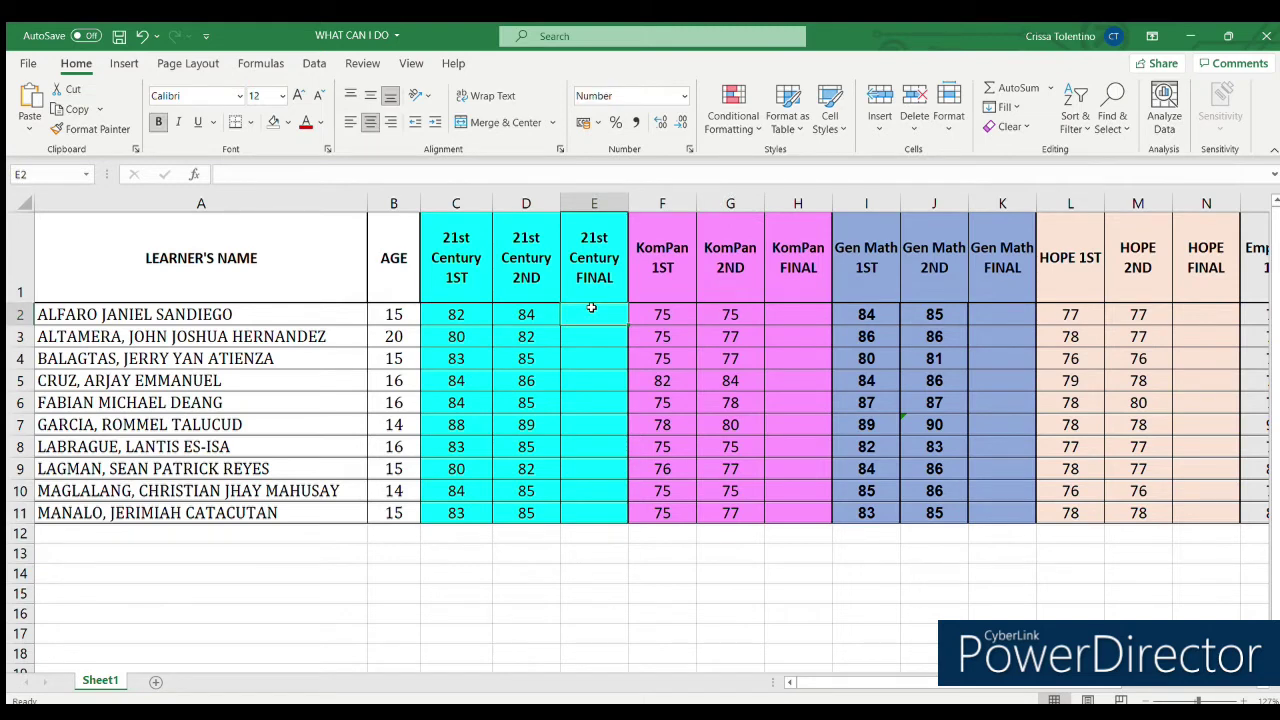
{"action": "type", "text": "="}
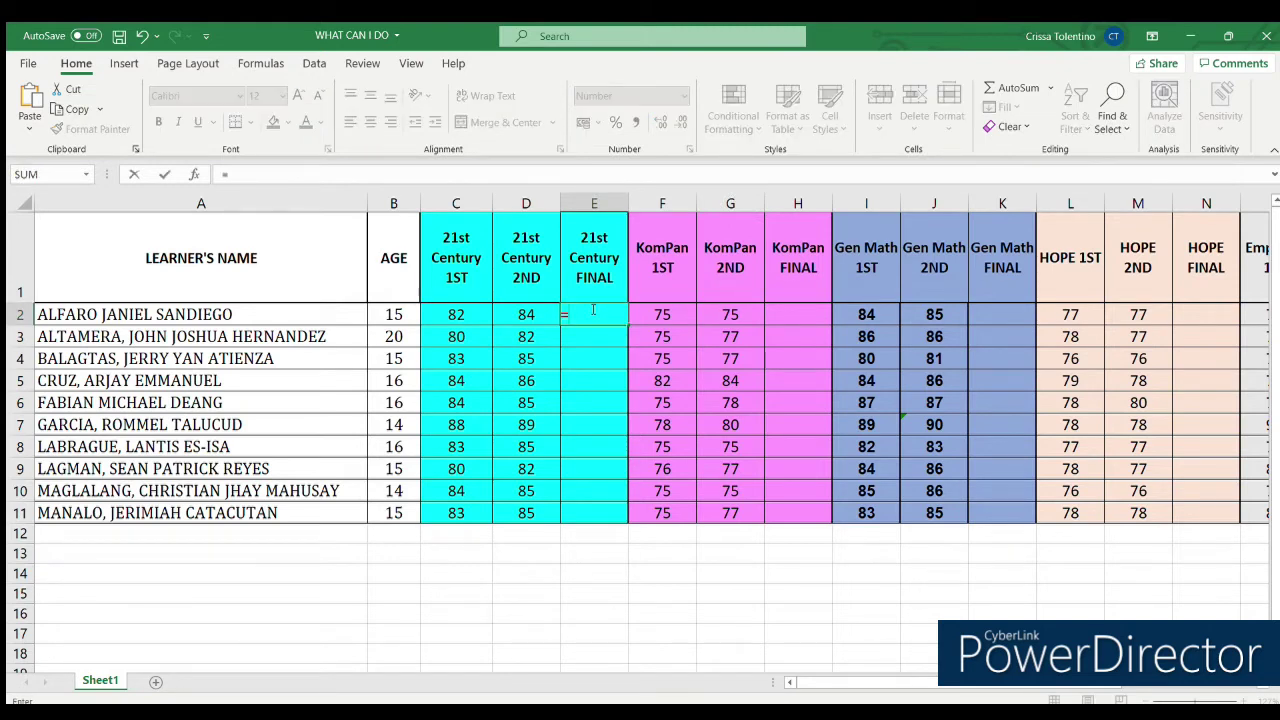
{"action": "type", "text": "("}
{"action": "left_click", "coordinate": [479, 317]}
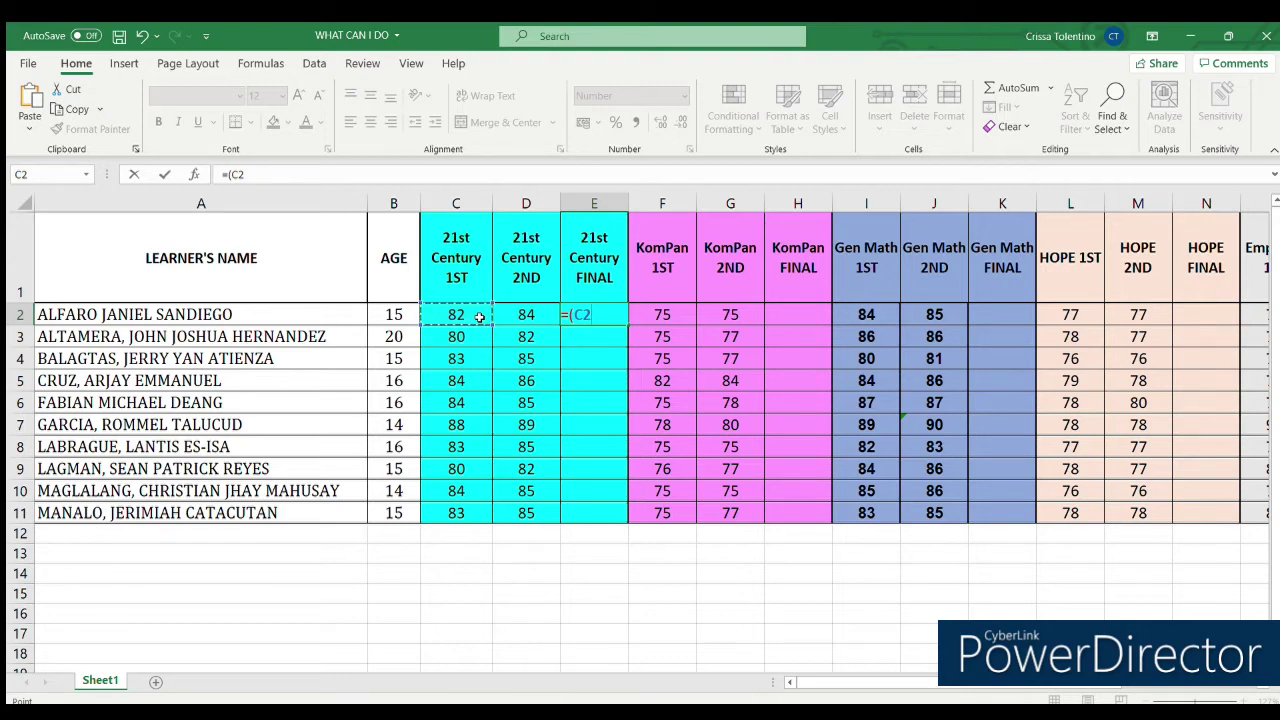
Step: Complete and enter the average formula =(C2+D2)/2 in E2
{"action": "type", "text": "+"}
{"action": "left_click", "coordinate": [505, 314]}
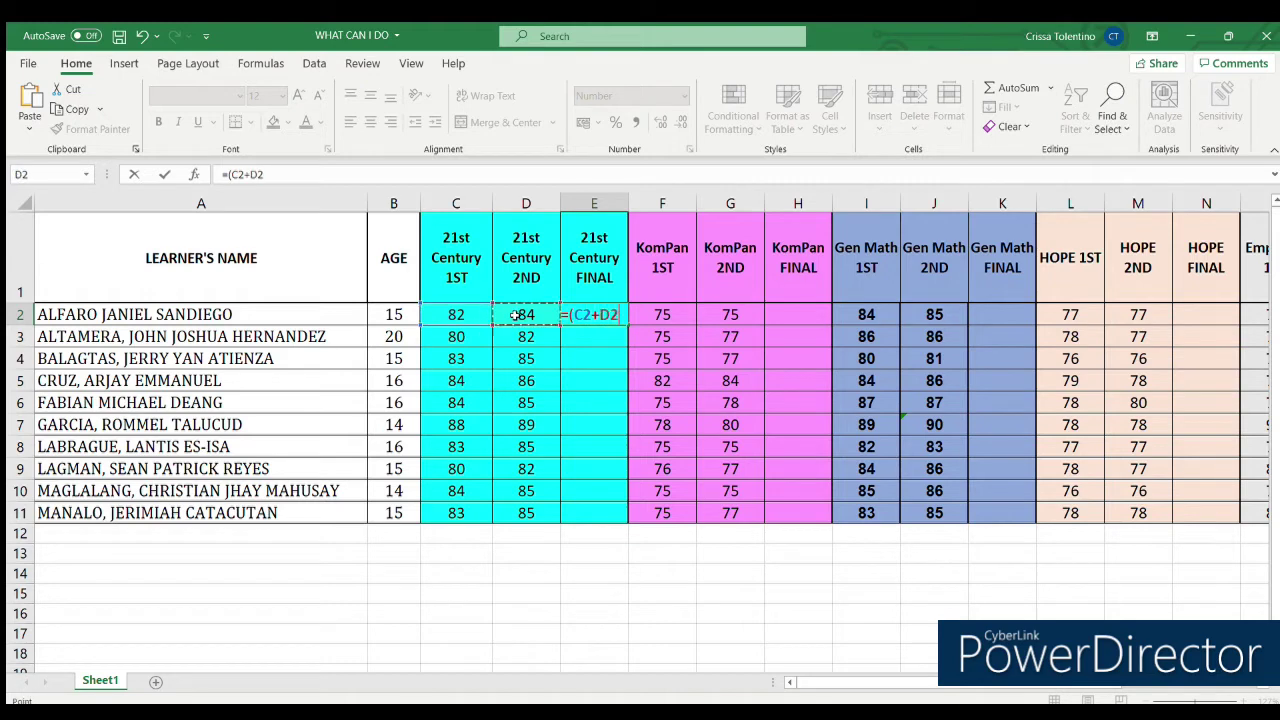
{"action": "type", "text": ")/"}
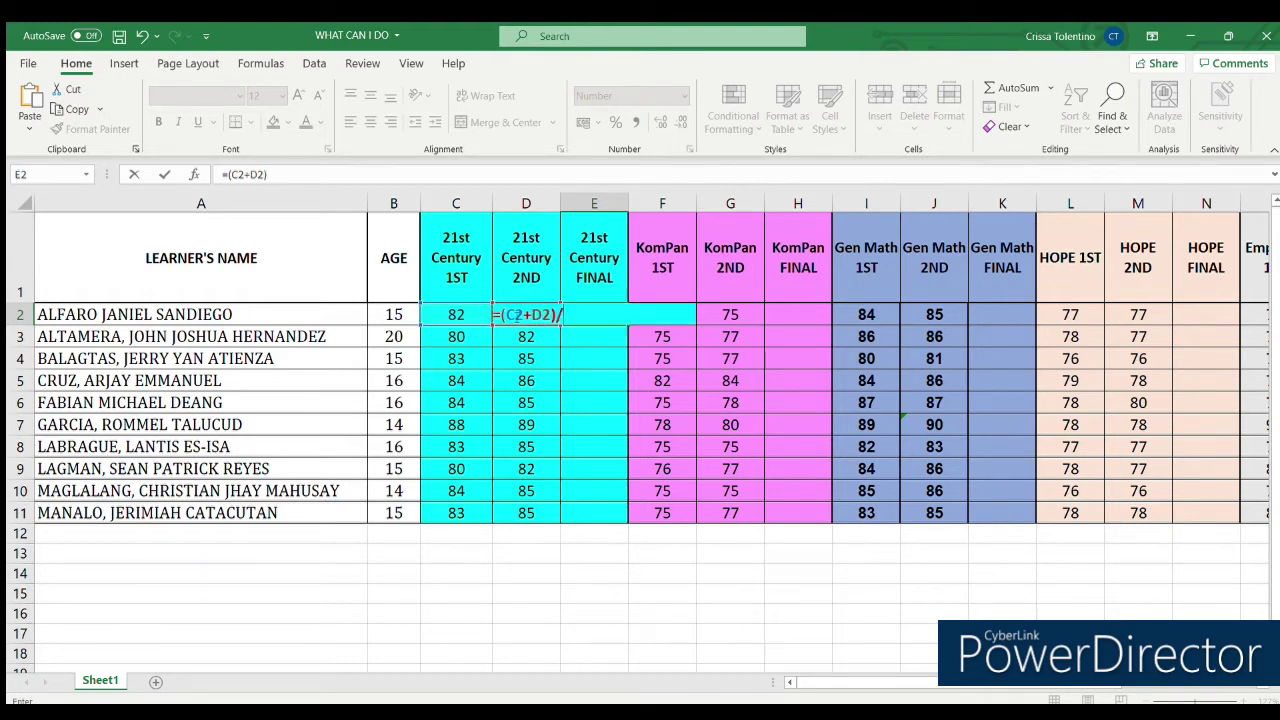
{"action": "type", "text": "2"}
{"action": "key", "text": "Return"}
Step: Copy the E2 average formula down through E11, then select KomPan FINAL cell H2
{"action": "left_click", "coordinate": [597, 313]}
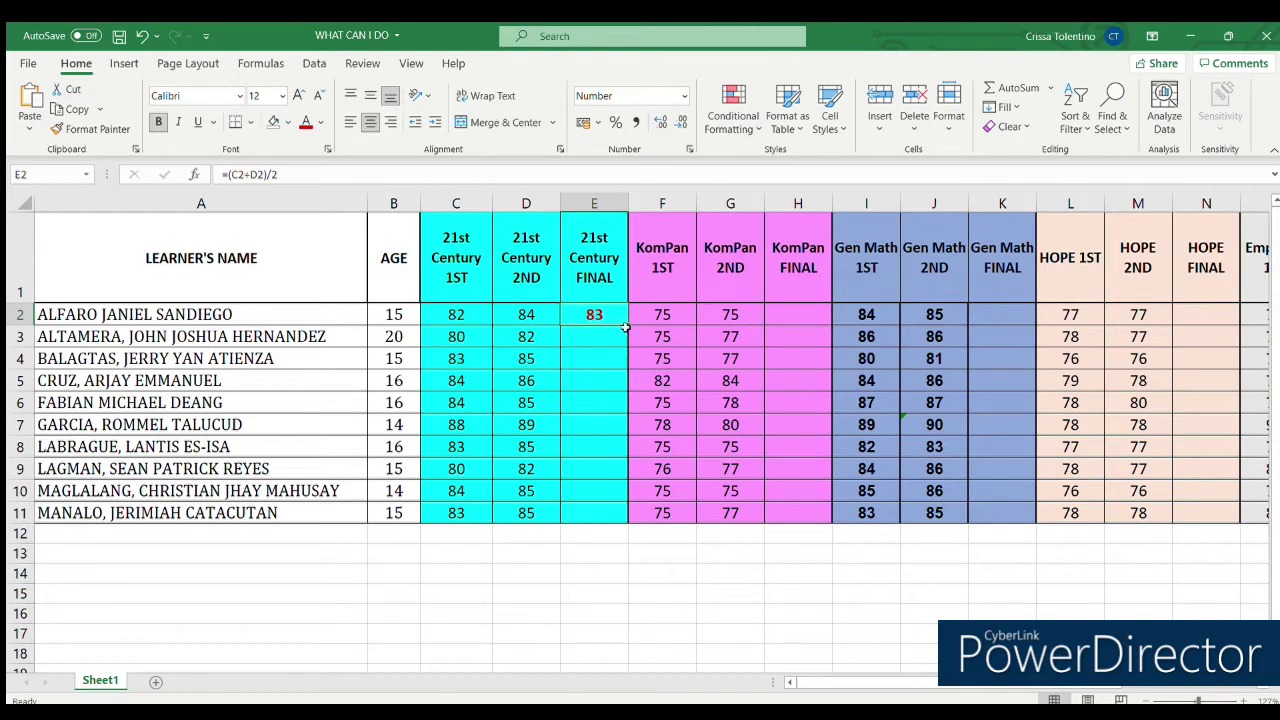
{"action": "left_click_drag", "start_coordinate": [628, 323], "coordinate": [618, 522]}
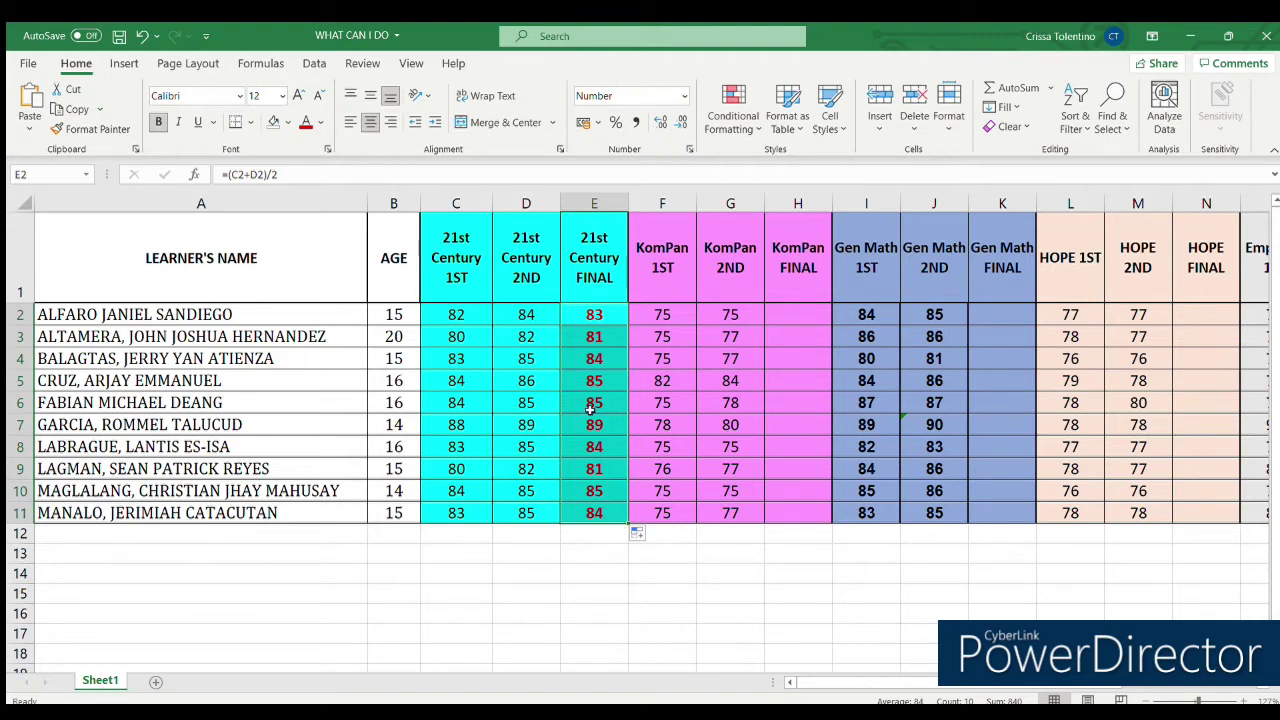
{"action": "left_click", "coordinate": [801, 316]}
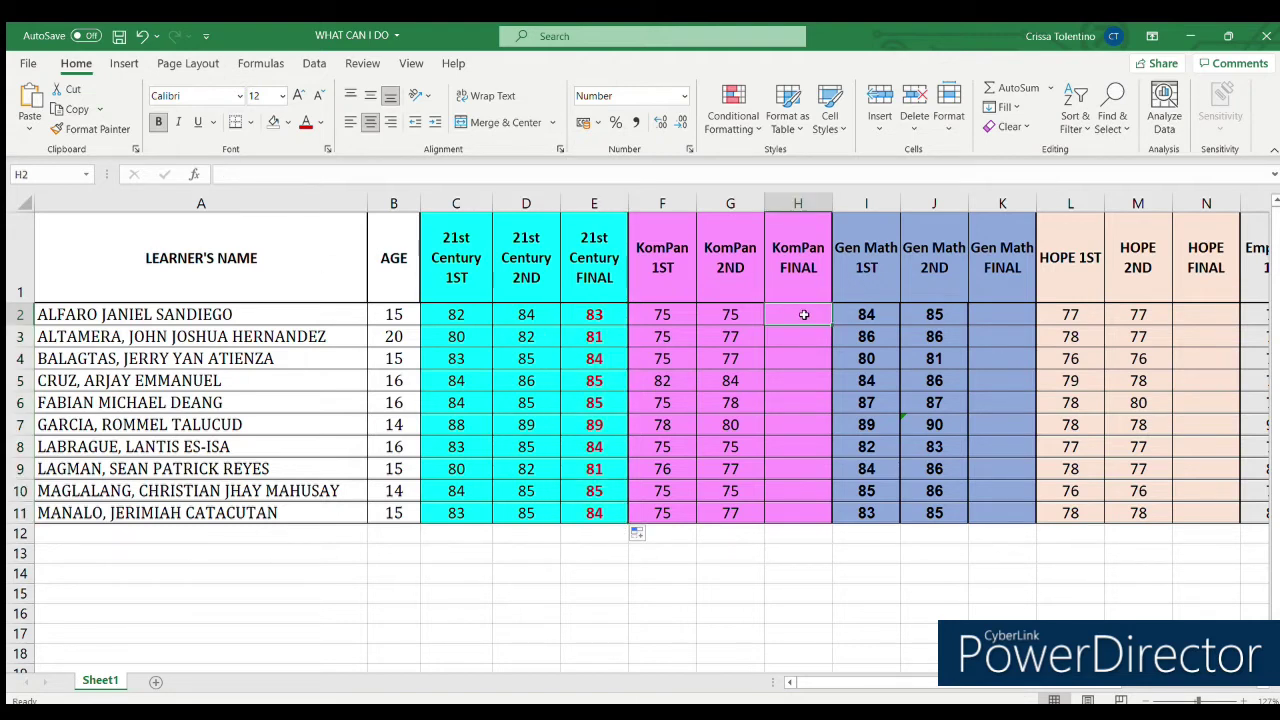
Step: Enter =(F2+G2)/2 in H2 so the first KomPan FINAL shows 75
{"action": "type", "text": "="}
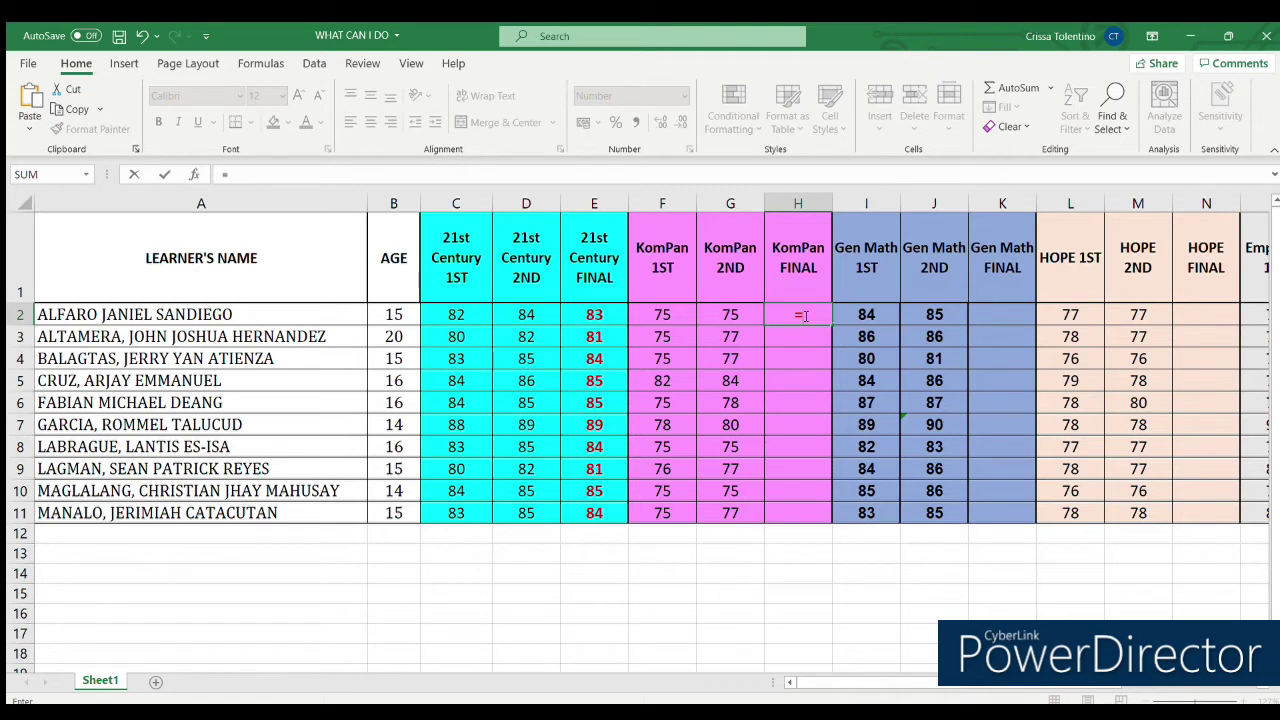
{"action": "type", "text": "("}
{"action": "left_click", "coordinate": [680, 316]}
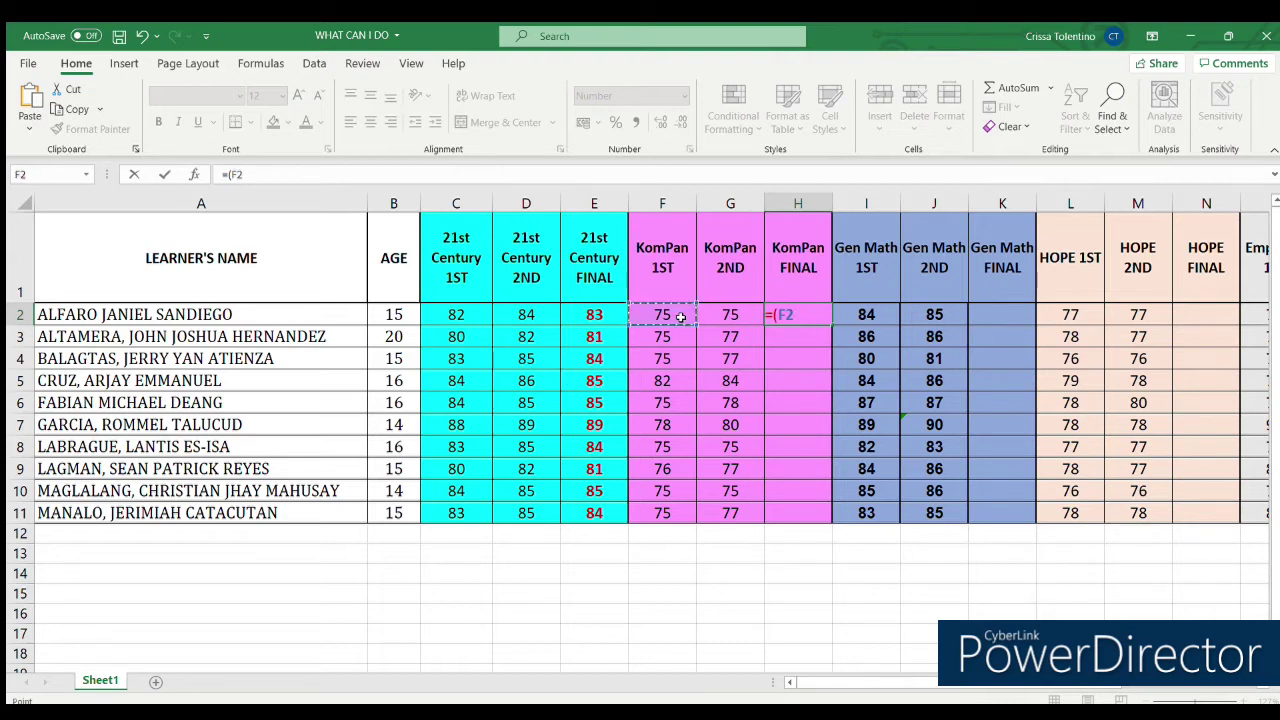
{"action": "type", "text": "+"}
{"action": "left_click", "coordinate": [726, 318]}
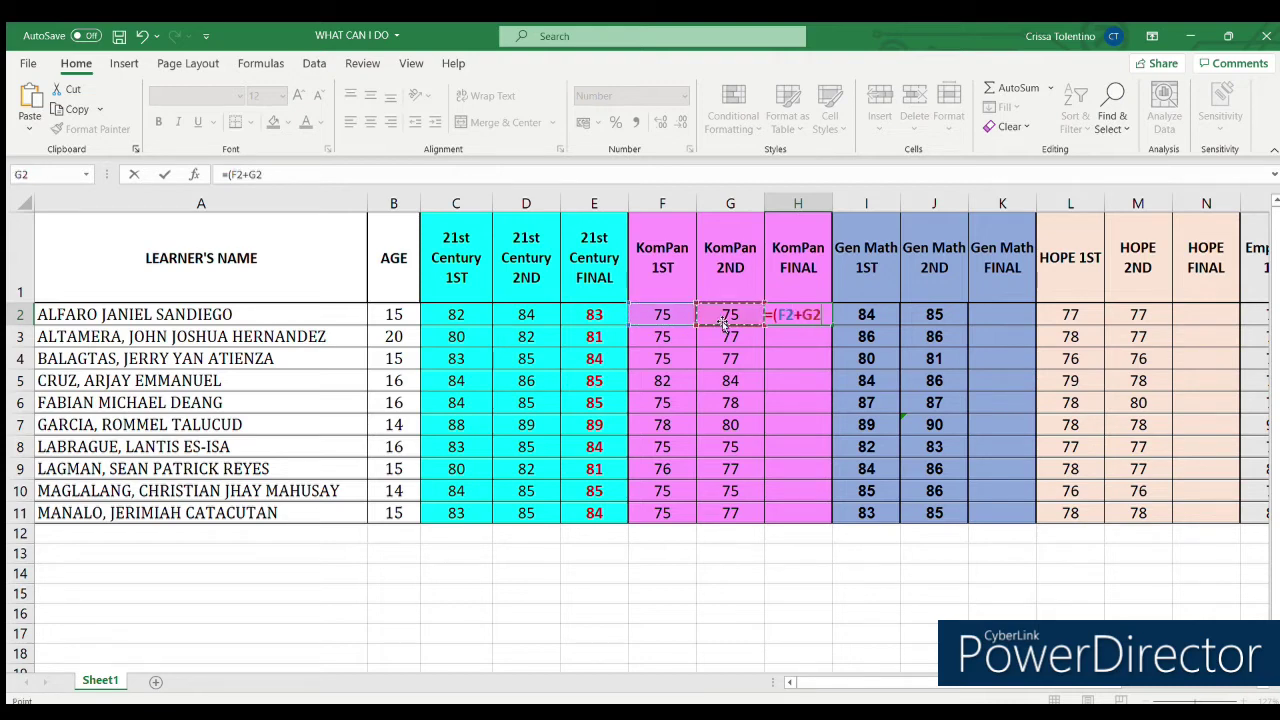
{"action": "type", "text": ")"}
{"action": "type", "text": "/"}
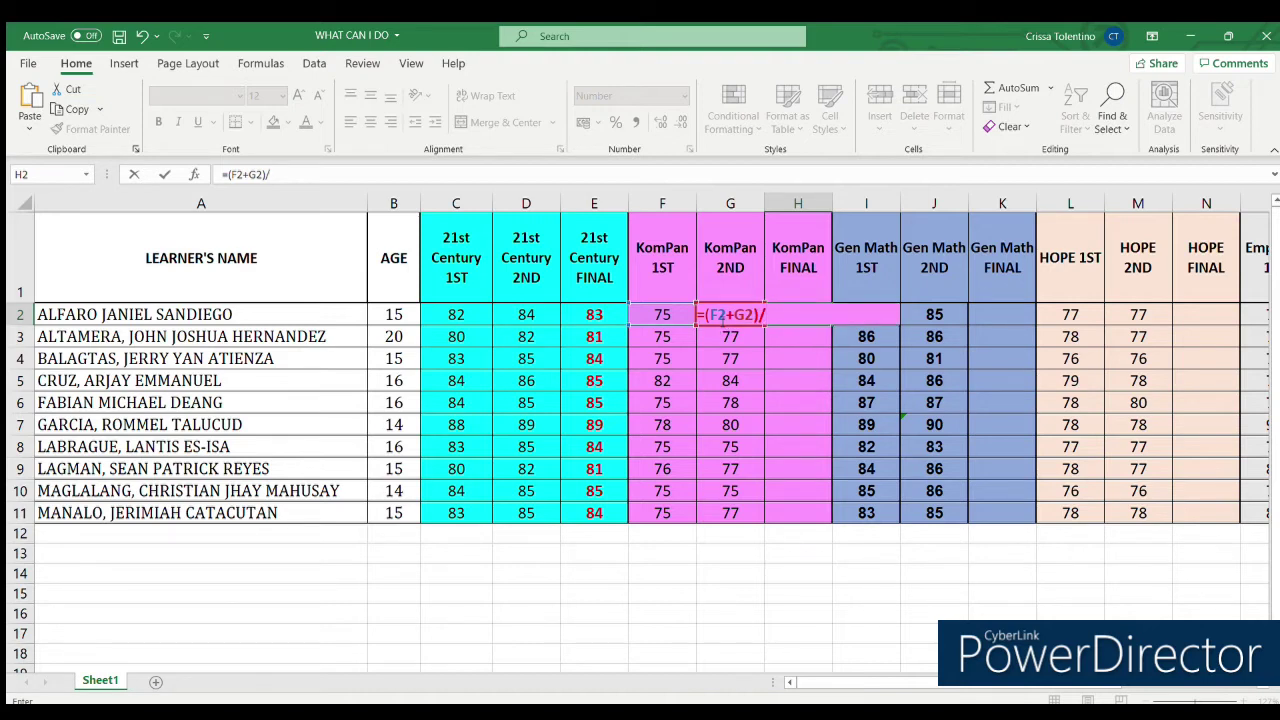
{"action": "type", "text": "2"}
{"action": "key", "text": "ctrl+Return"}
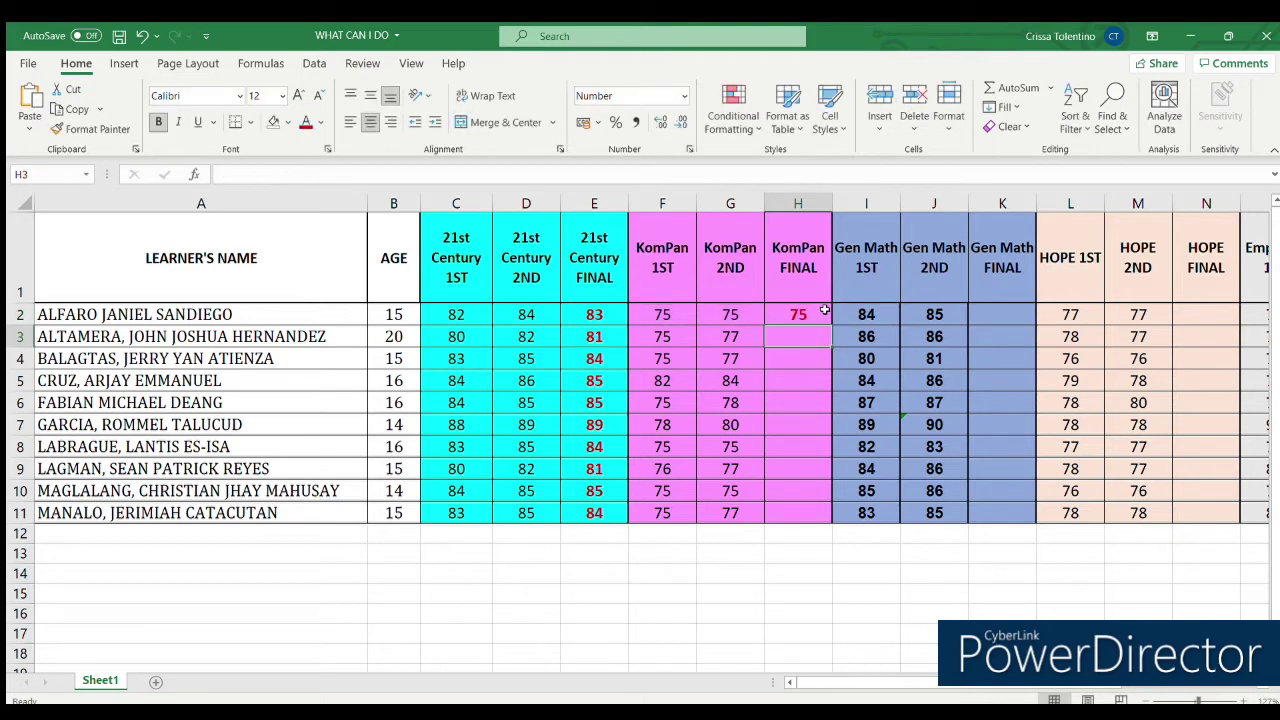